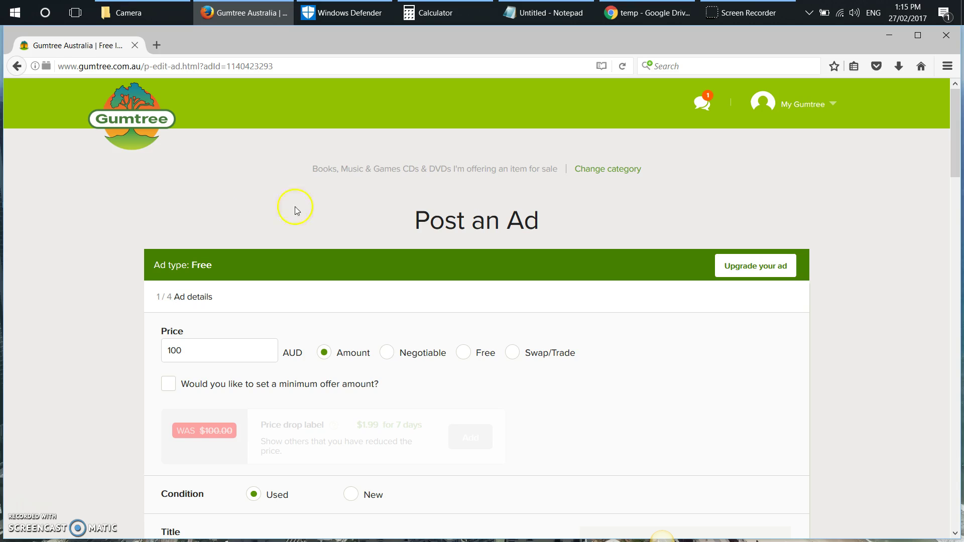
Step: Scroll down to Pictures, highlight the '4MB' limit in the upload tips, and minimize the browser
scroll(119, 324, down, 5)
scroll(117, 321, down, 3)
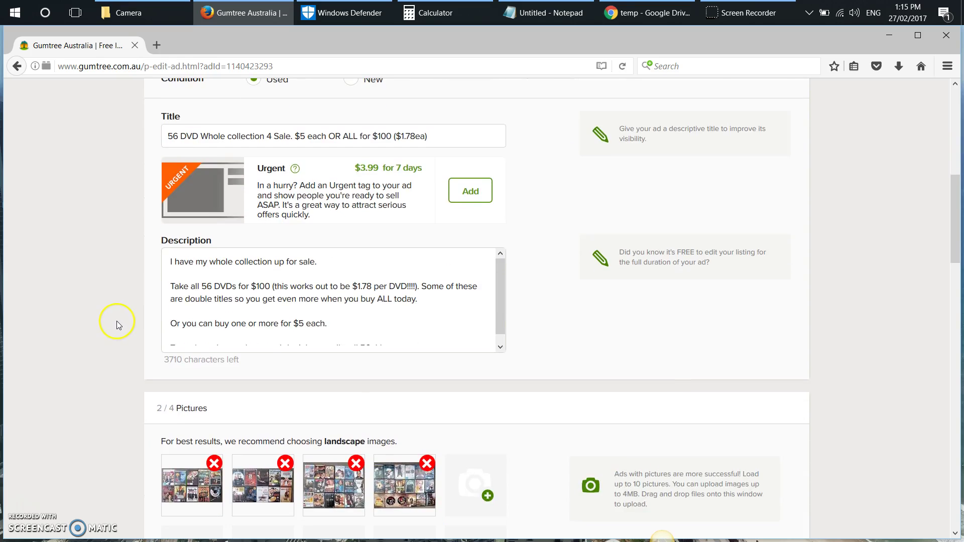
scroll(95, 311, down, 2)
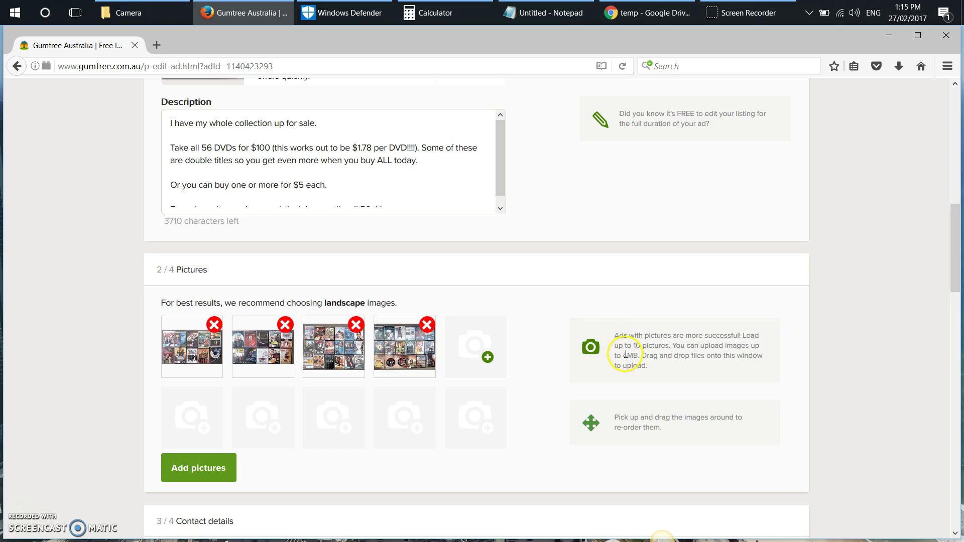
drag(623, 356, 641, 356)
click(888, 38)
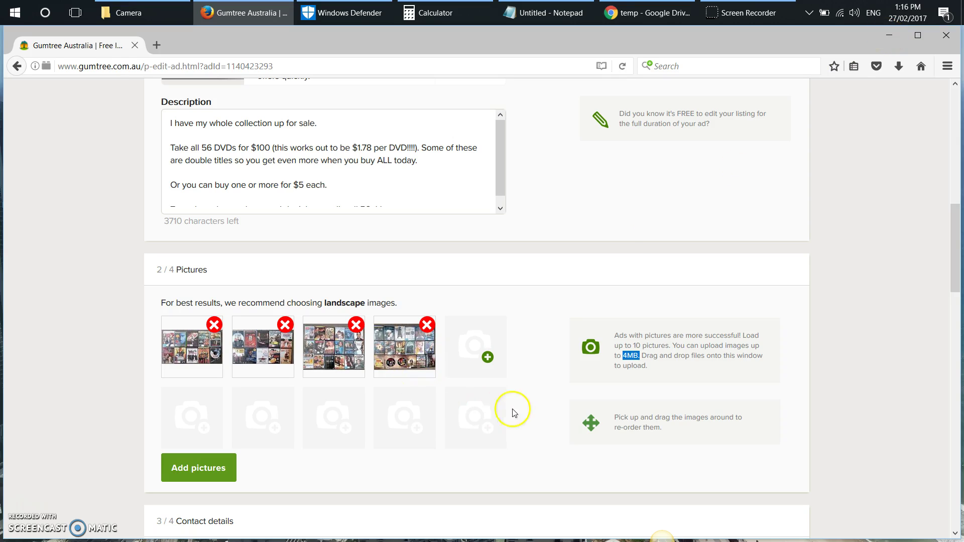
click(888, 34)
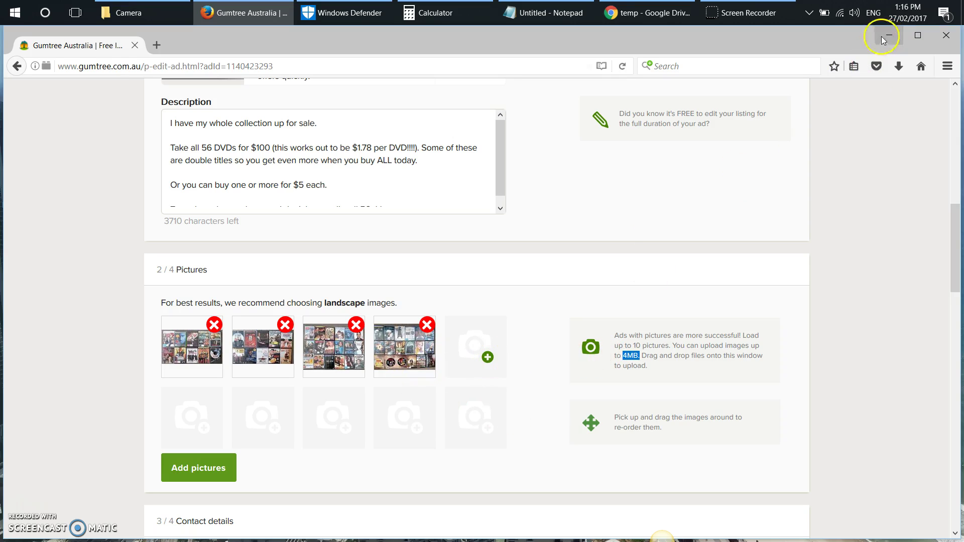
click(358, 50)
right_click(357, 50)
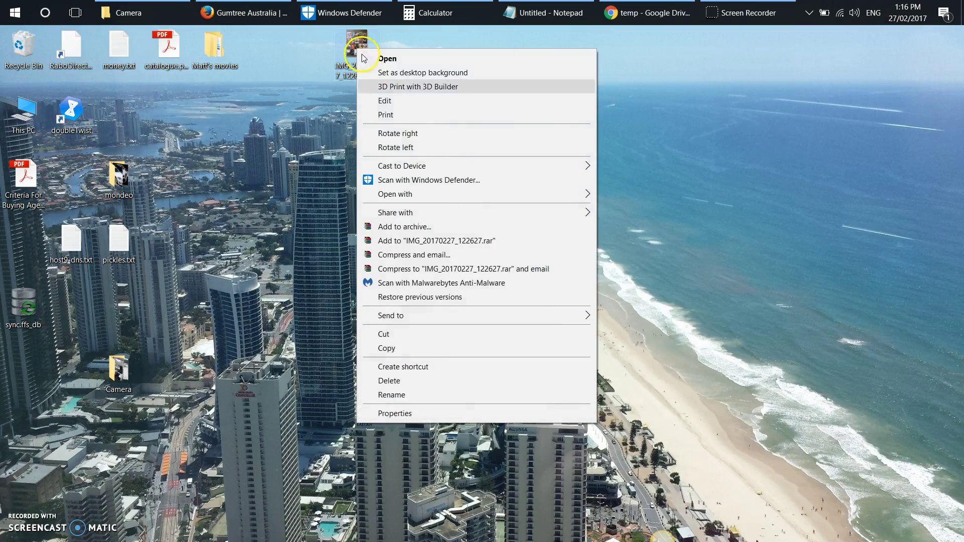
click(404, 409)
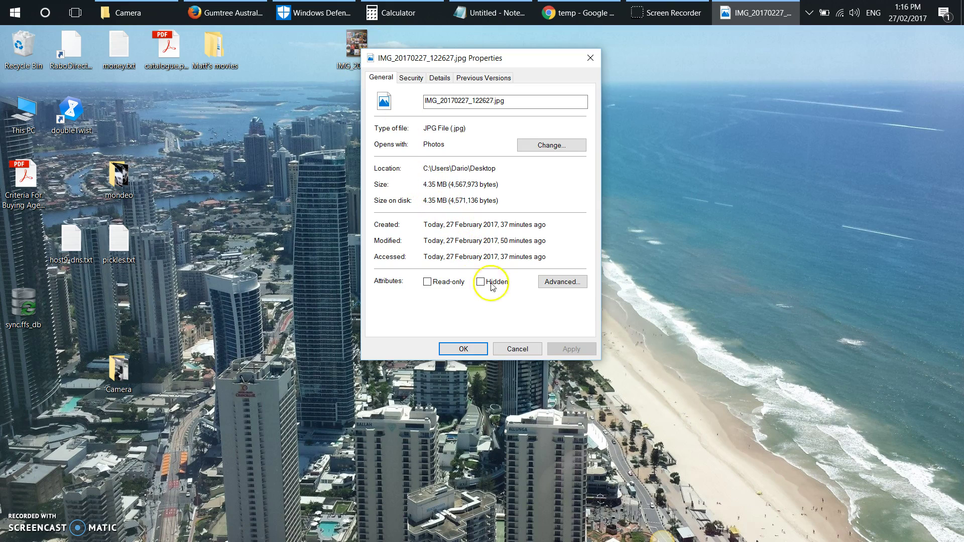
click(517, 348)
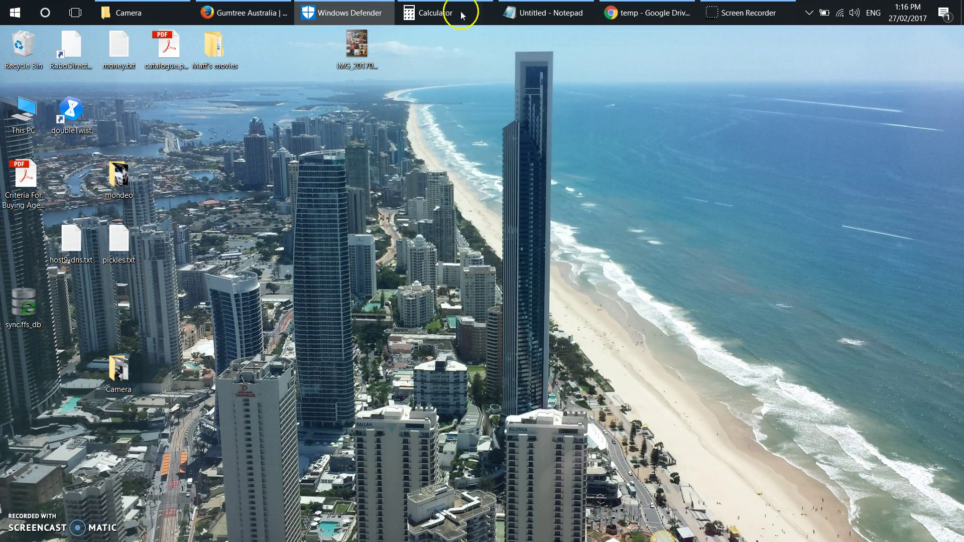
click(247, 14)
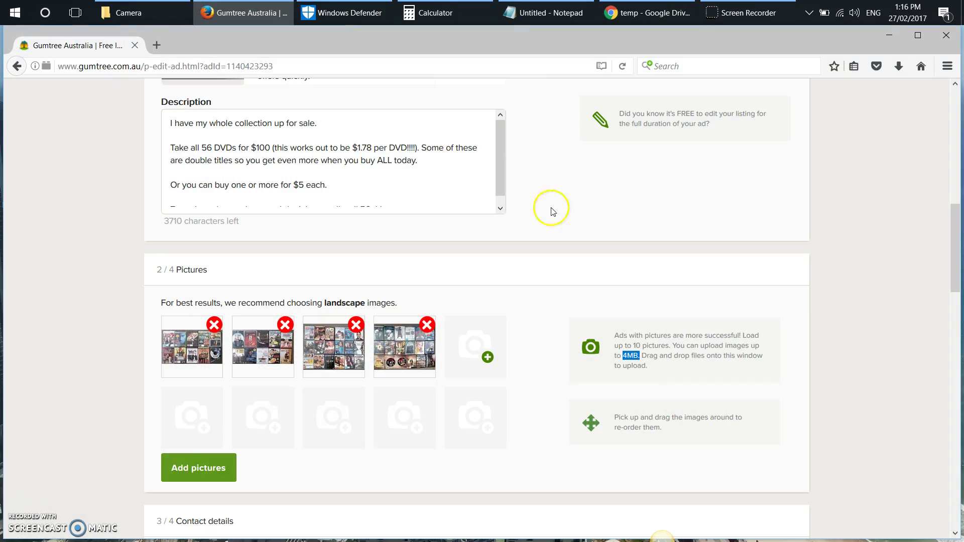
Step: Try adding IMG_20170227_122627.jpg as a picture, get the 4Mb size error, then minimize the browser
click(190, 468)
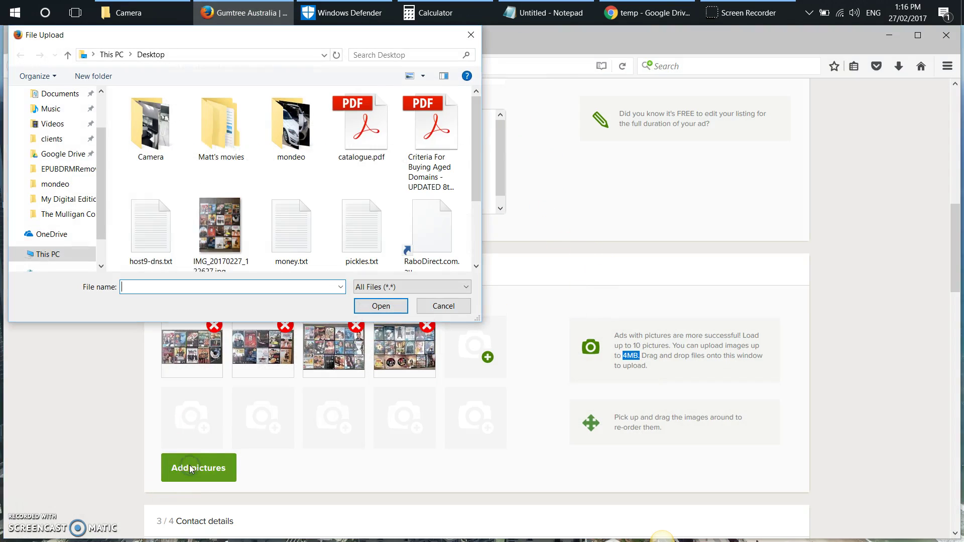
scroll(482, 186, down, 2)
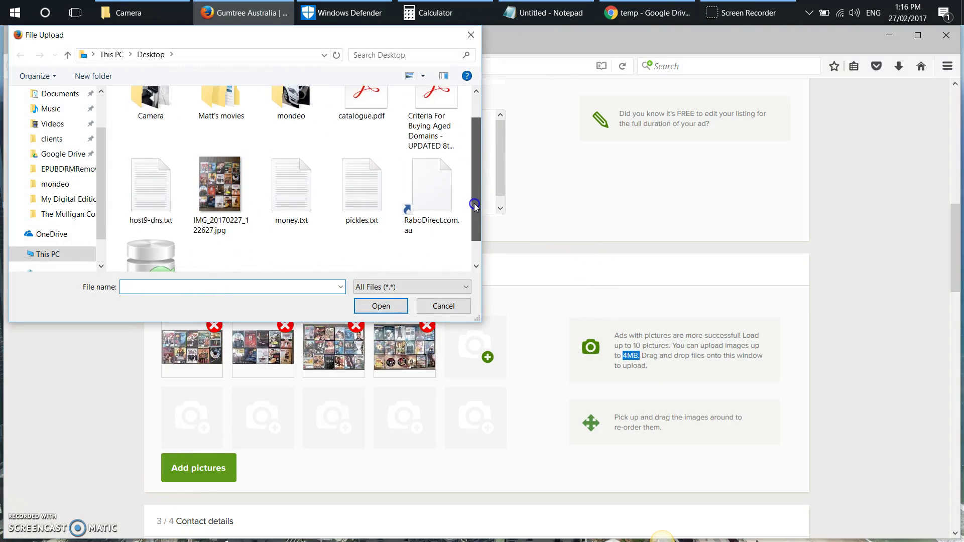
click(219, 168)
click(355, 307)
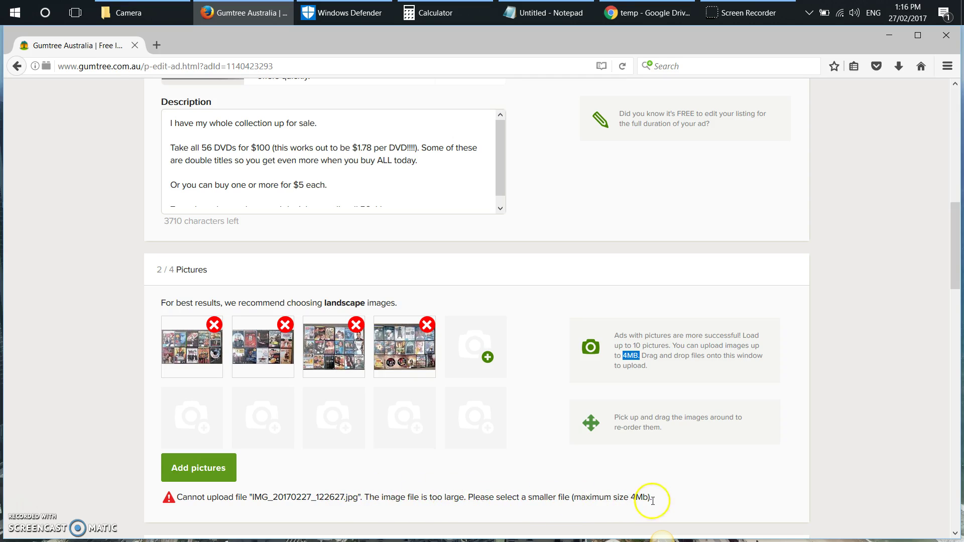
click(890, 36)
Step: Move the IMG_20170227_122627.jpg icon onto the desktop and open it with Edit in Paint
drag(341, 48, 405, 182)
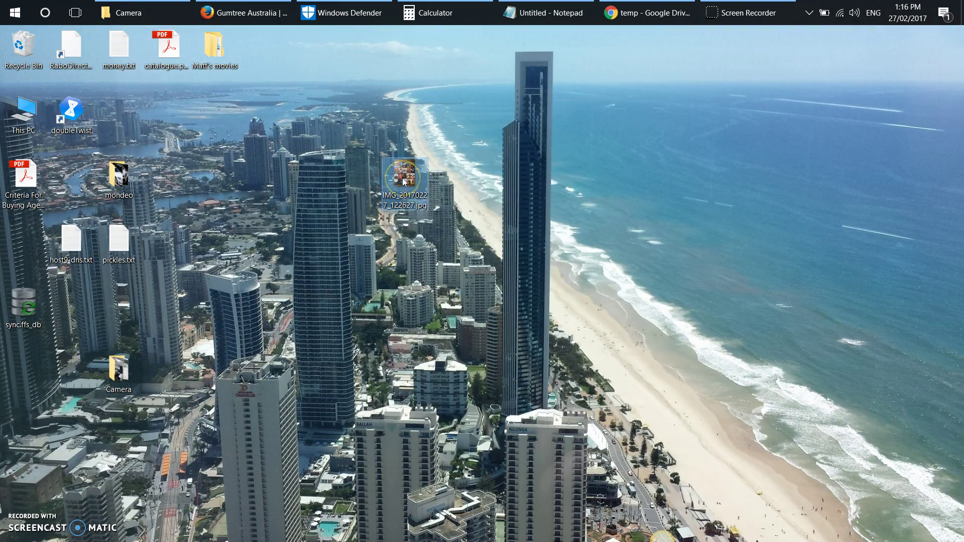
right_click(404, 182)
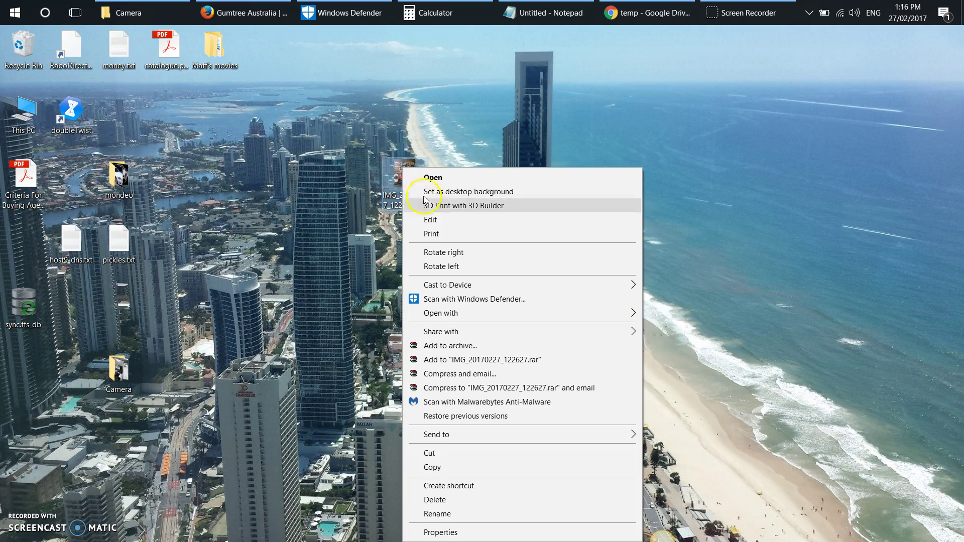
click(442, 220)
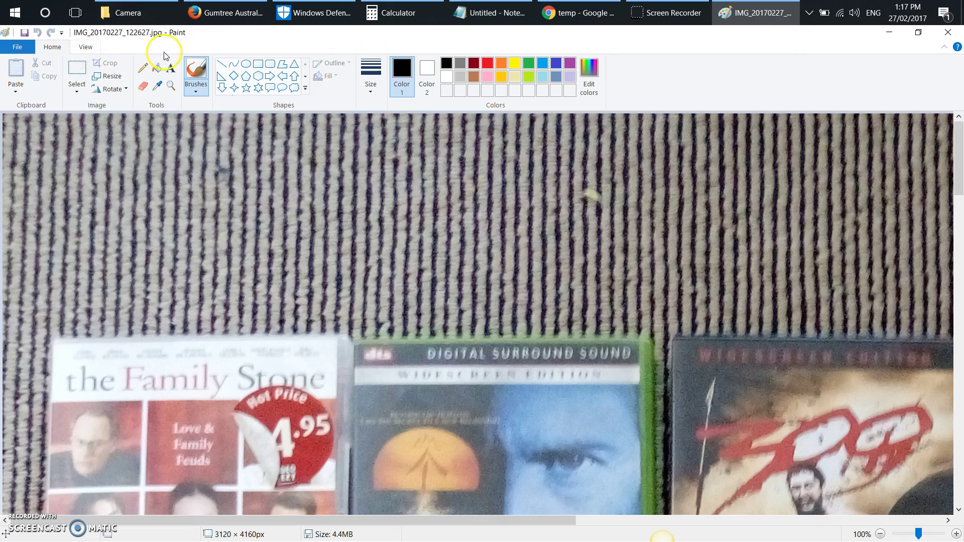
Step: Resize the photo to 90% horizontally after trying 70 and 50, then close Paint, saving over the original
click(111, 78)
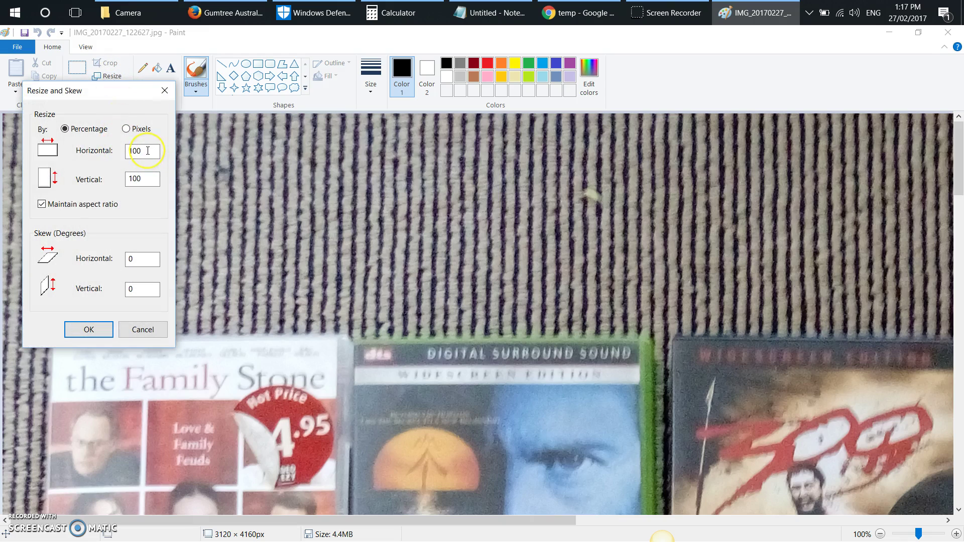
double_click(130, 151)
text(70)
click(91, 333)
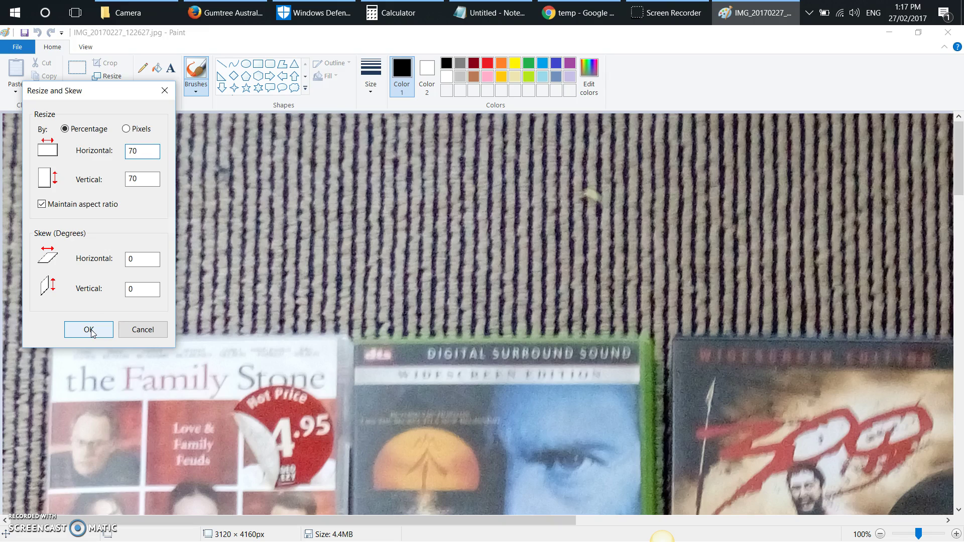
double_click(142, 151)
text(50)
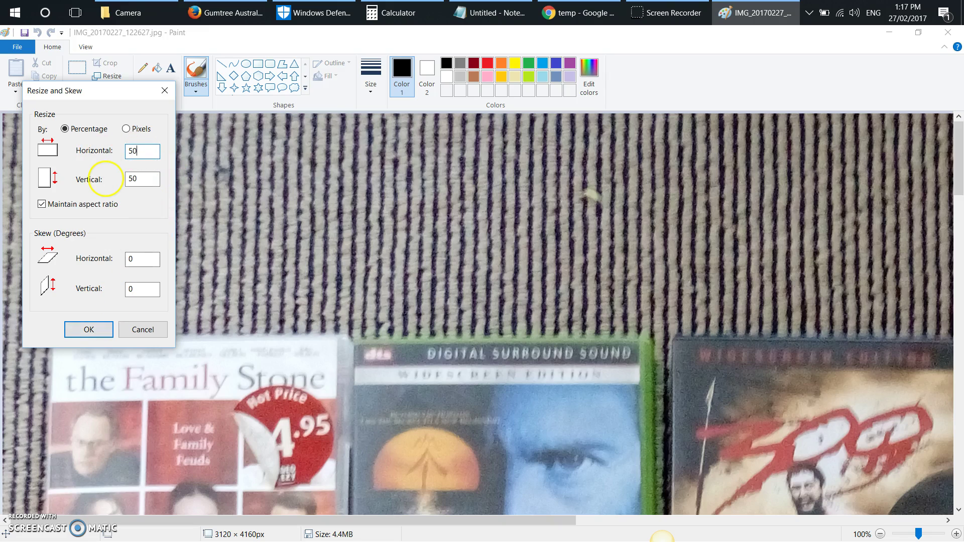
double_click(136, 153)
text(90)
click(86, 329)
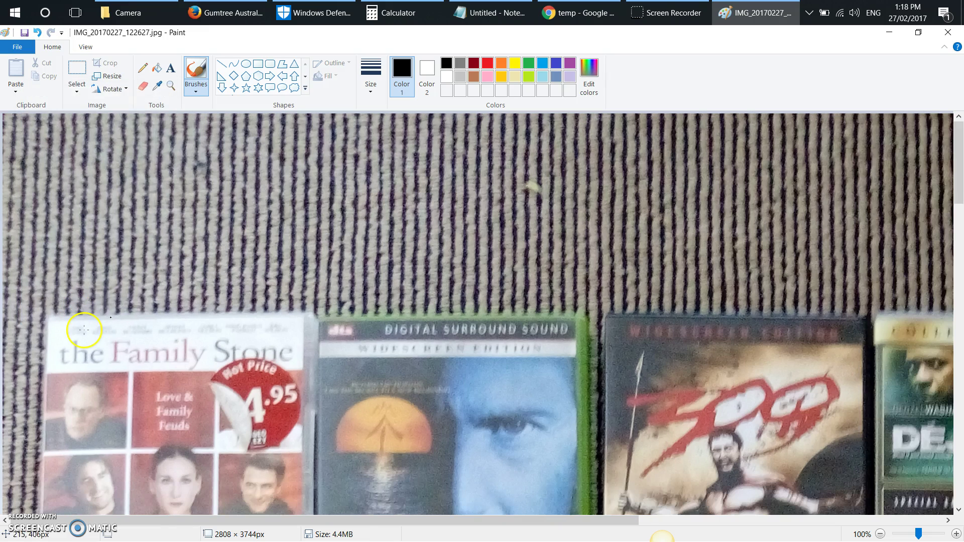
click(948, 33)
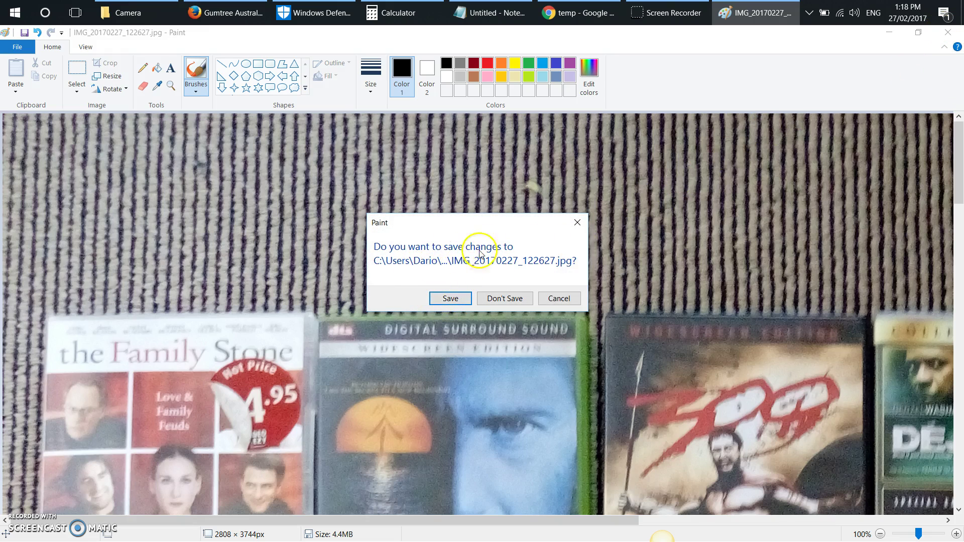
click(448, 299)
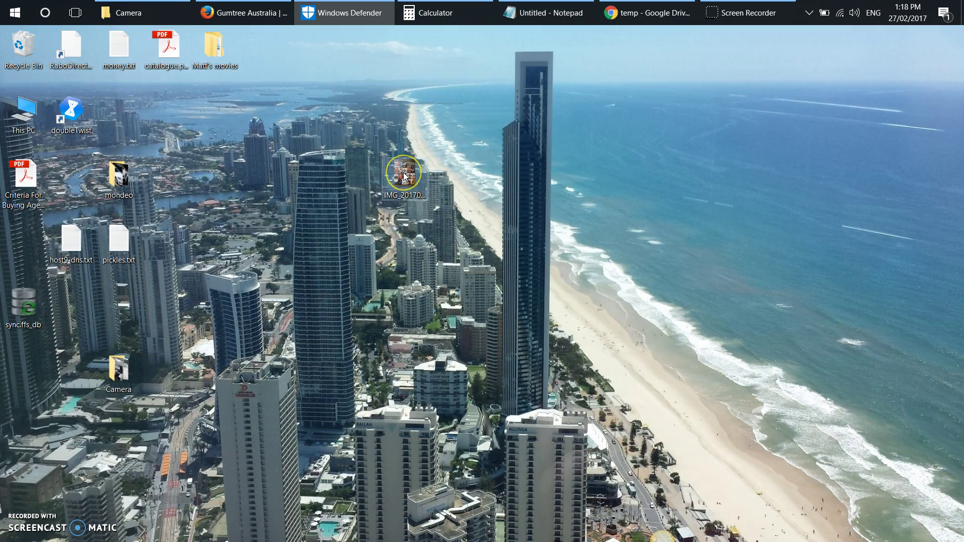
right_click(404, 168)
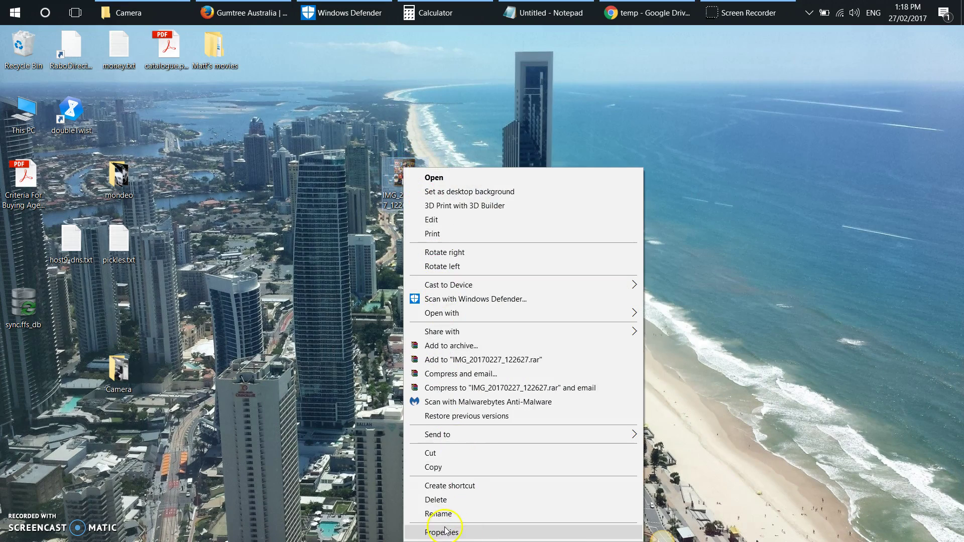
click(447, 532)
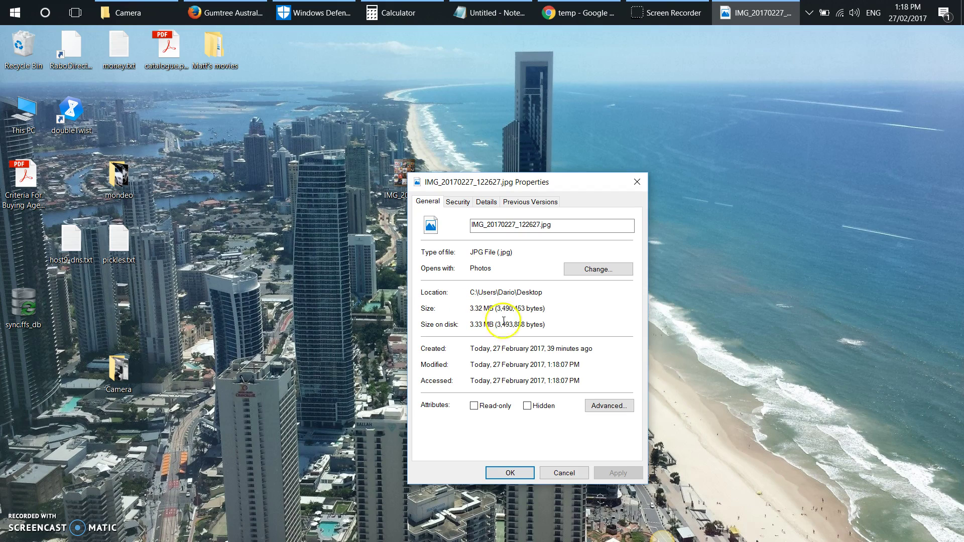
click(564, 474)
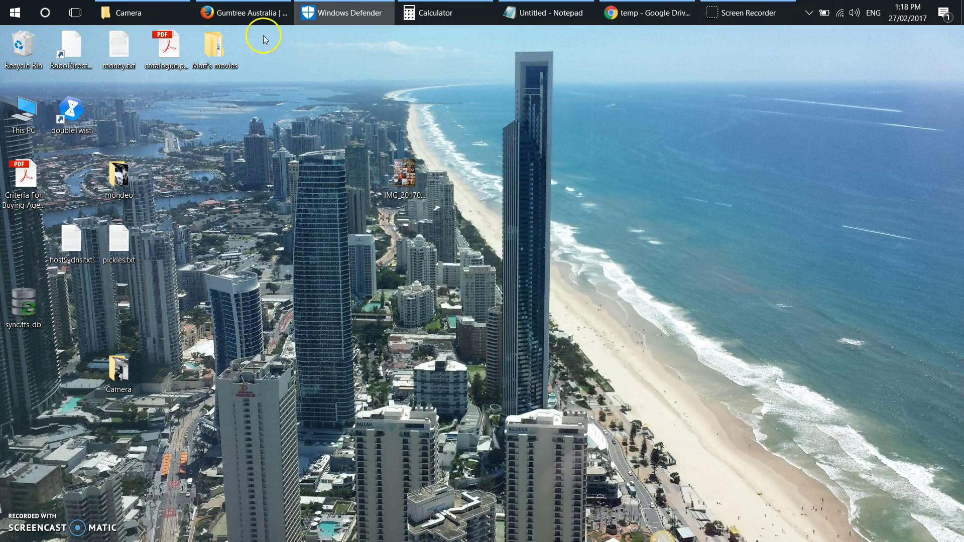
click(236, 12)
Step: Add the resized IMG_20170227_122627.jpg to the empty fifth picture slot
click(487, 358)
click(229, 234)
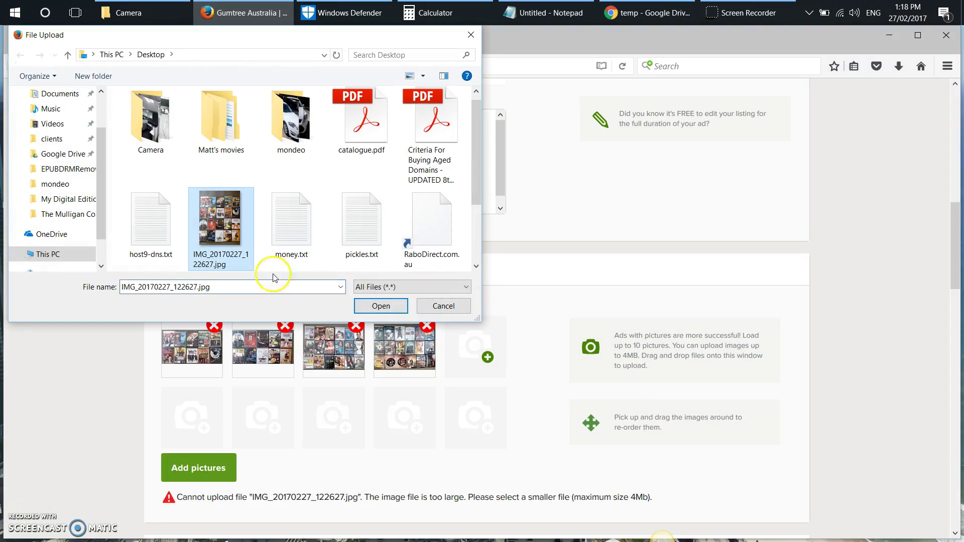
click(380, 306)
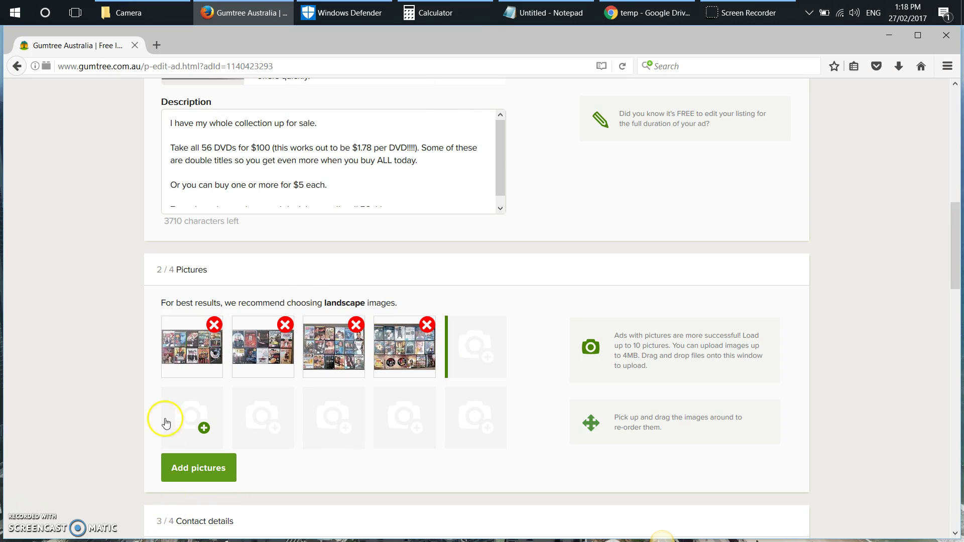
Step: Scroll down and highlight the 4MB upload limit text while the photo uploads
scroll(158, 414, down, 3)
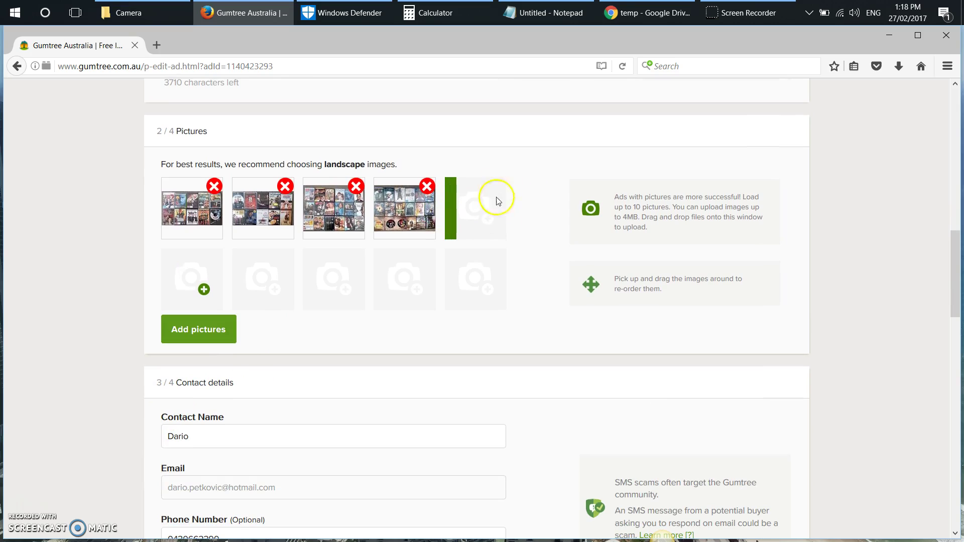
double_click(625, 217)
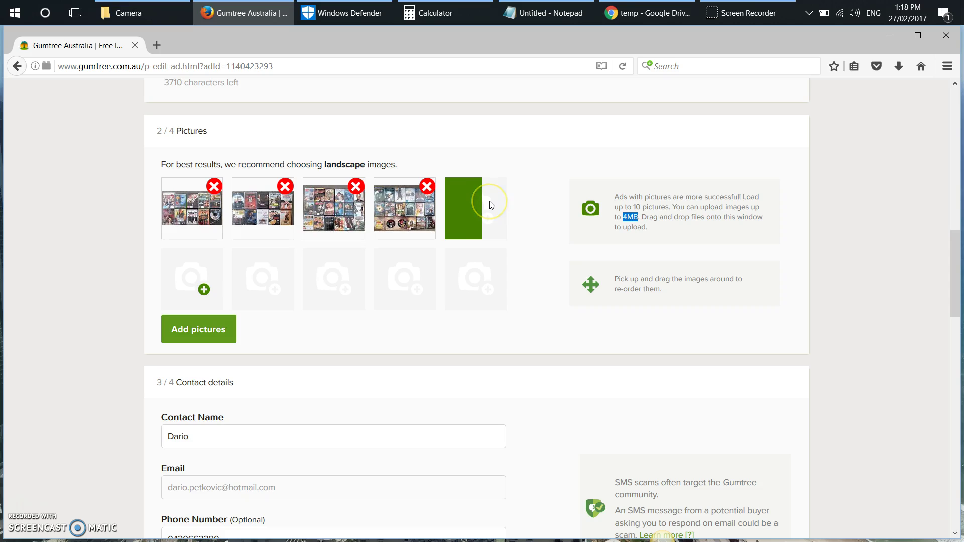
click(193, 232)
click(76, 243)
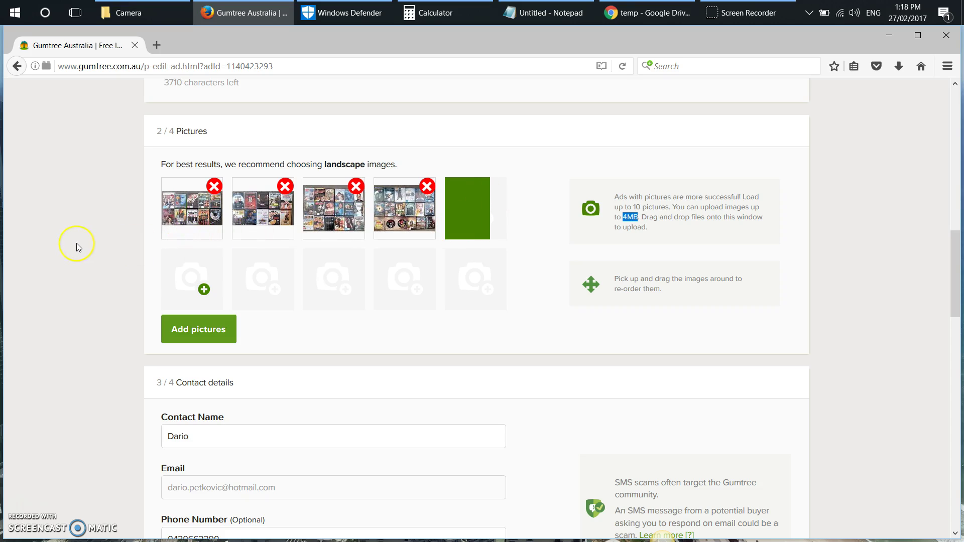